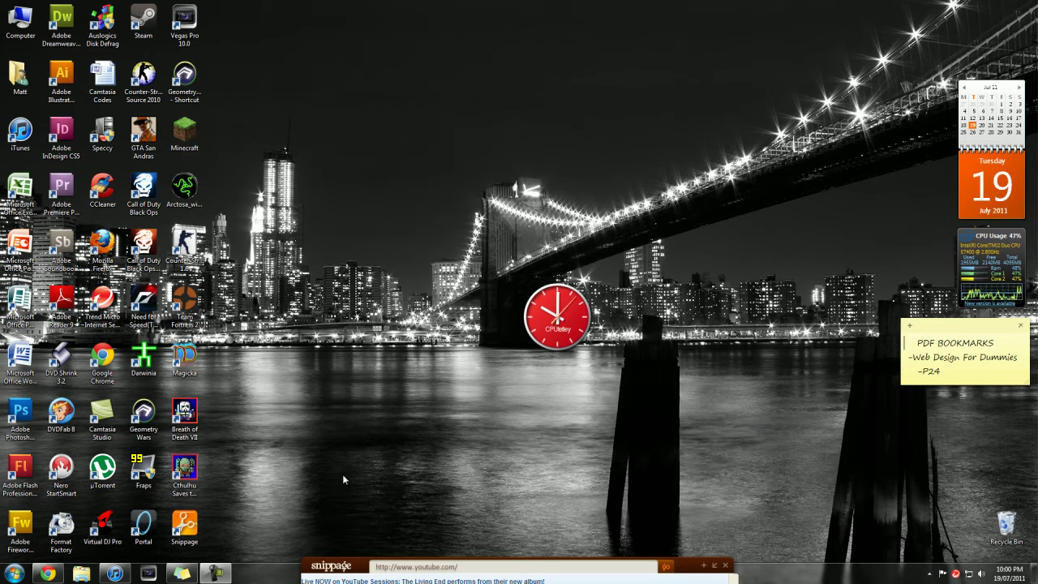
Step: Relaunch Snippage from its desktop shortcut and clear the desktop selection
{"action": "double_click", "coordinate": [186, 536]}
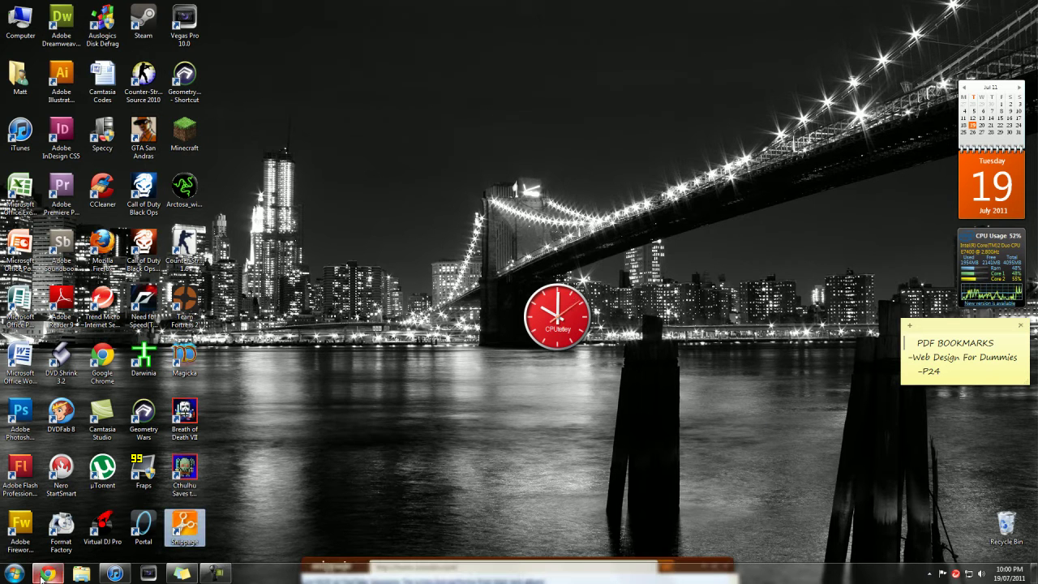
{"action": "left_click", "coordinate": [336, 357]}
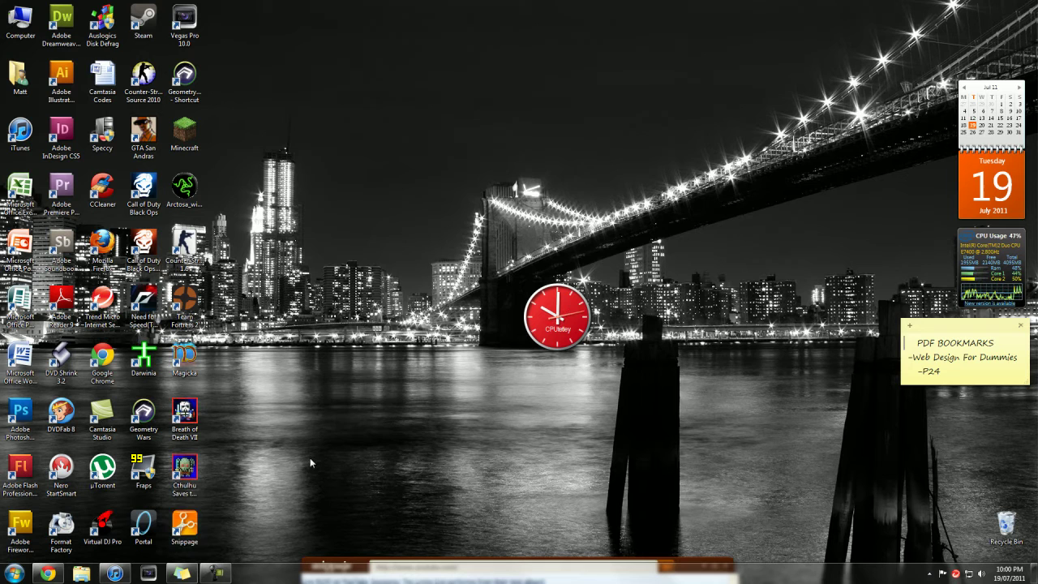
{"action": "left_click", "coordinate": [48, 573]}
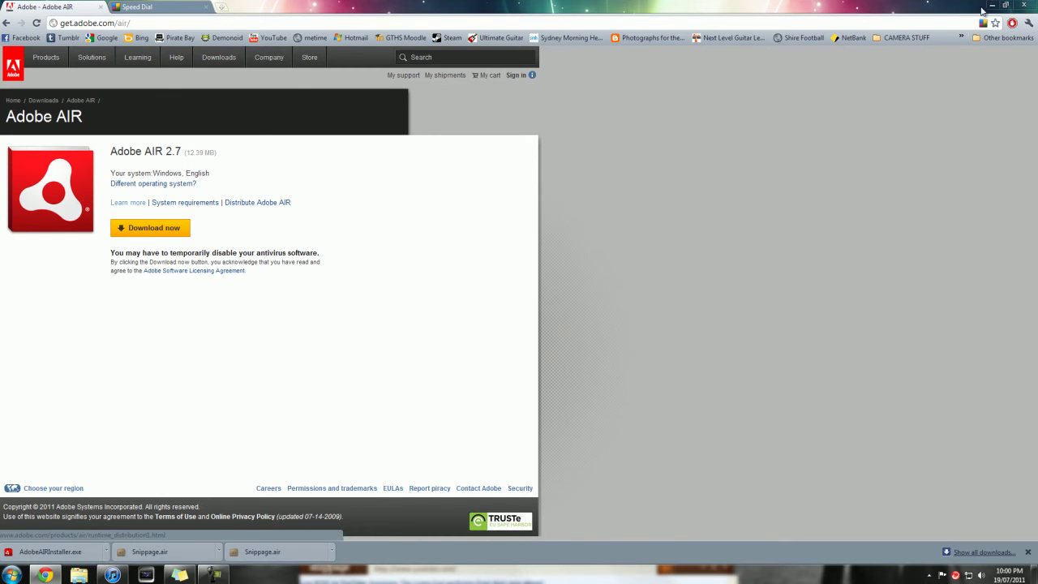
{"action": "left_click", "coordinate": [991, 6]}
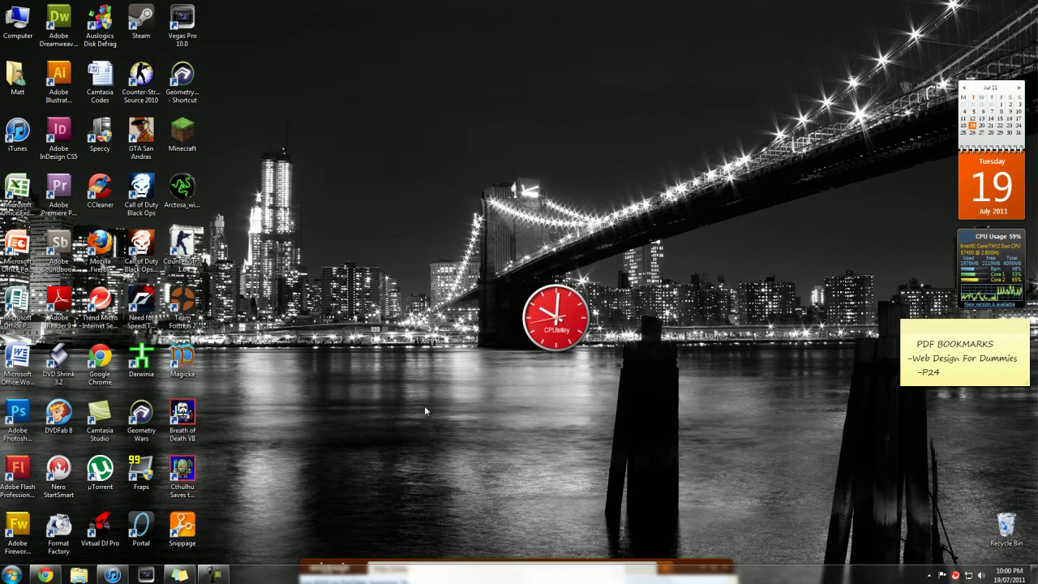
Step: Open a new Snippage snip of the YouTube banner and park it at the top of the screen
{"action": "double_click", "coordinate": [186, 523]}
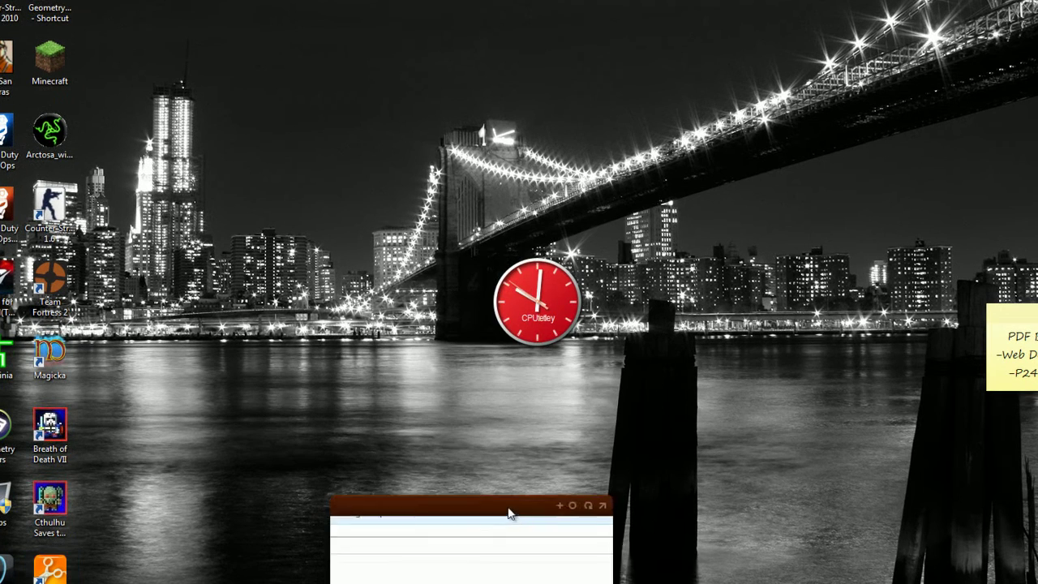
{"action": "left_click_drag", "start_coordinate": [533, 458], "coordinate": [566, 217]}
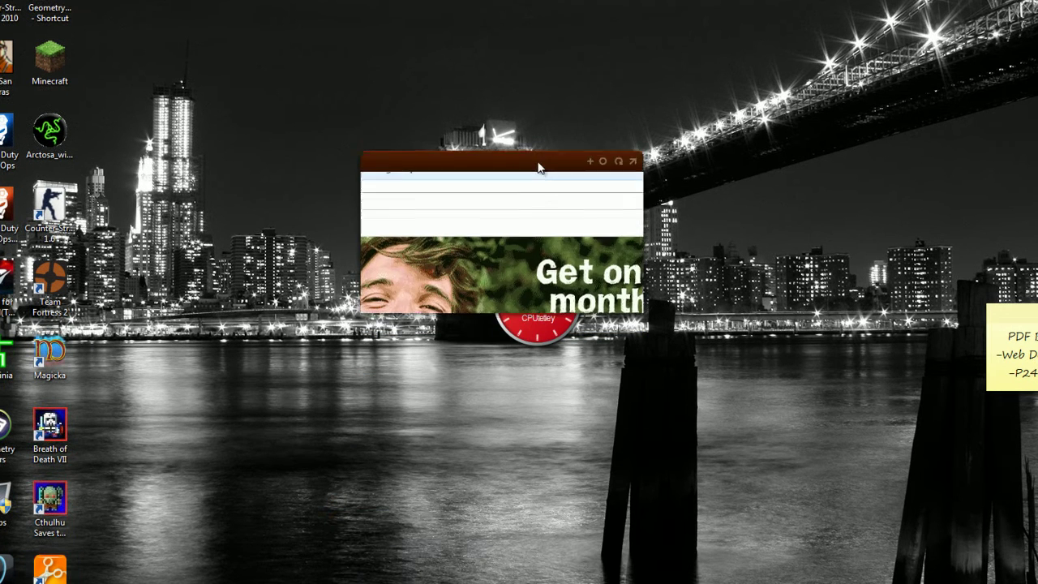
{"action": "left_click", "coordinate": [633, 161]}
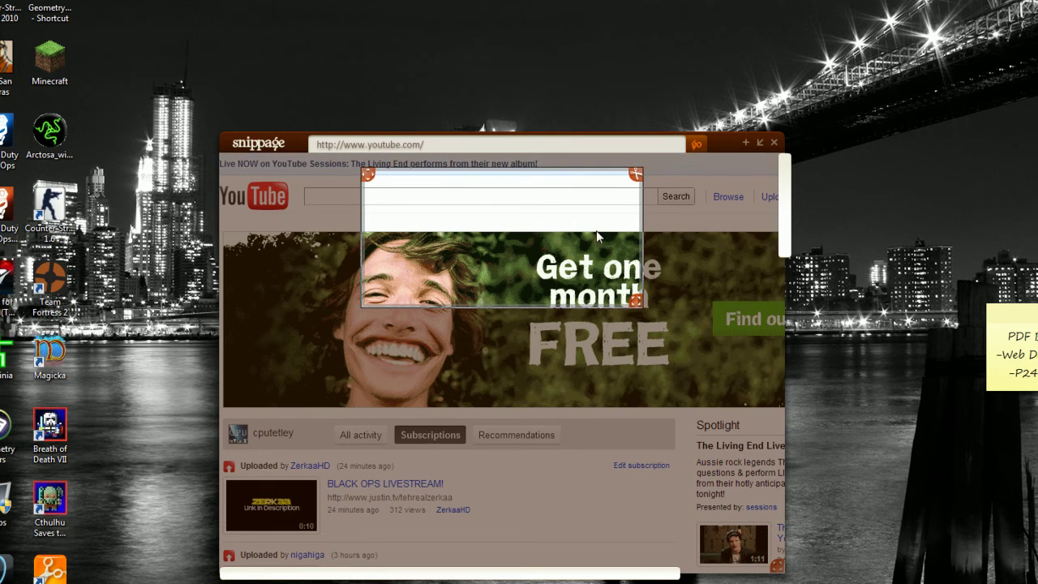
{"action": "left_click", "coordinate": [638, 175]}
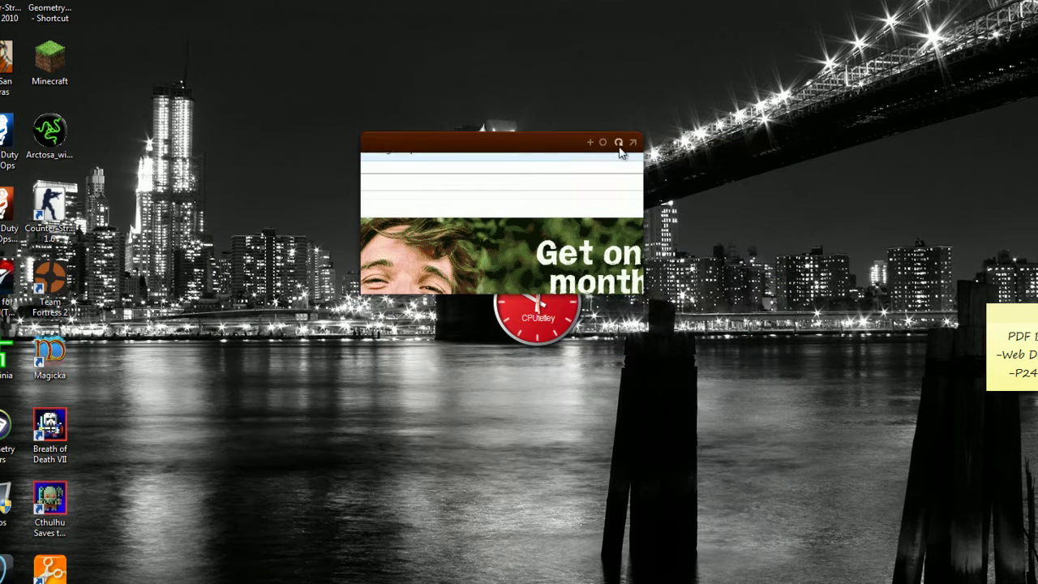
{"action": "left_click_drag", "start_coordinate": [544, 142], "coordinate": [578, 17]}
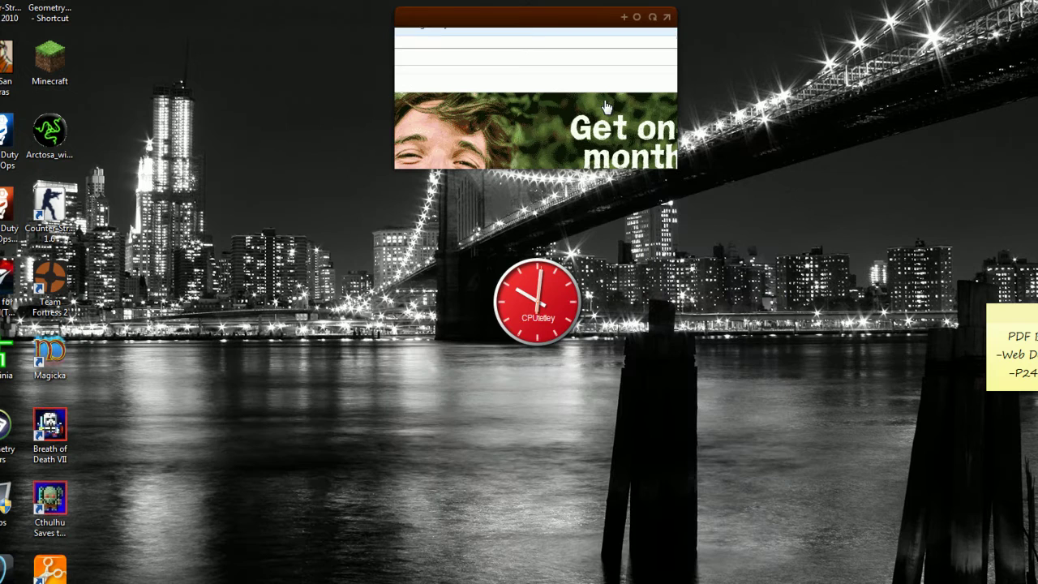
Step: Reframe the YouTube snip over the first two Subscriptions uploads, starting at the ZerkaaHD video
{"action": "left_click", "coordinate": [667, 17]}
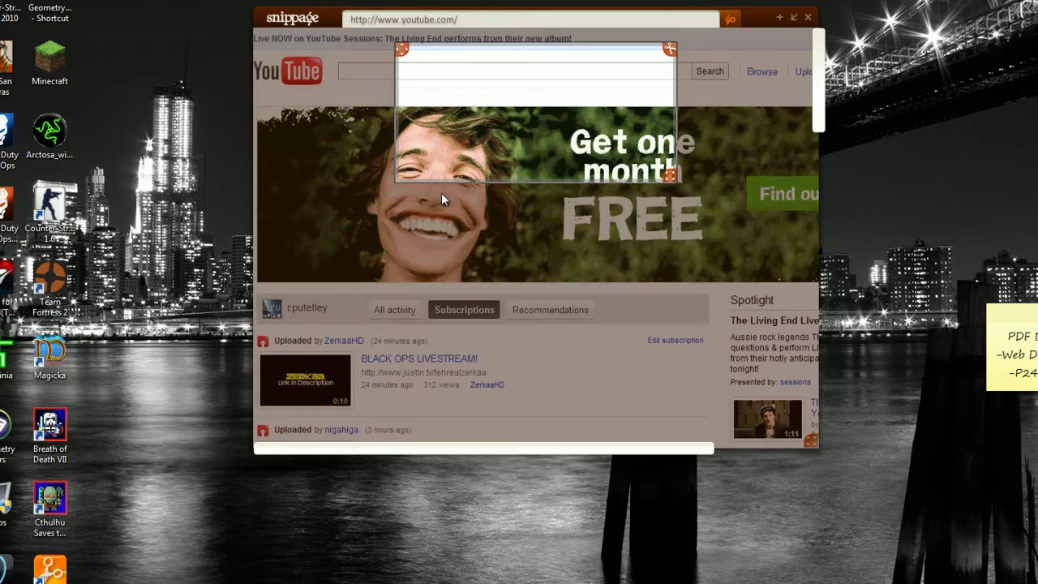
{"action": "left_click_drag", "start_coordinate": [405, 51], "coordinate": [262, 326]}
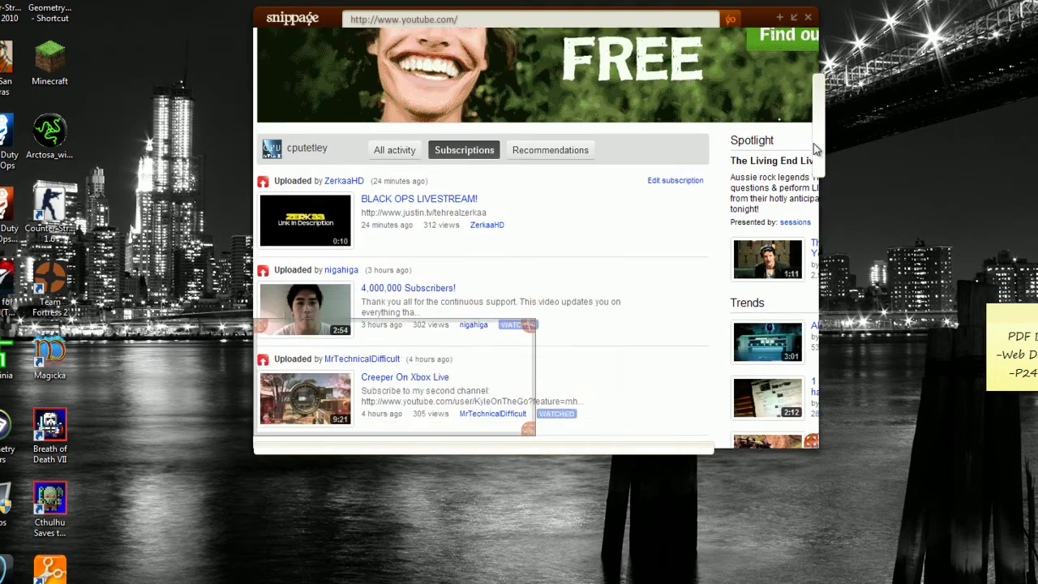
{"action": "left_click_drag", "start_coordinate": [816, 102], "coordinate": [815, 151]}
{"action": "left_click_drag", "start_coordinate": [262, 327], "coordinate": [268, 138]}
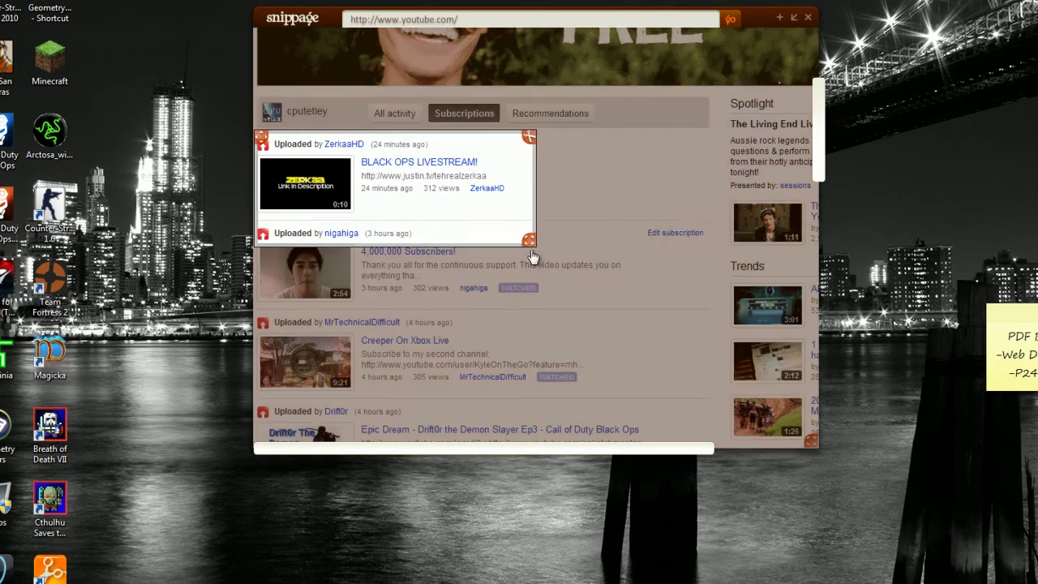
{"action": "left_click_drag", "start_coordinate": [529, 241], "coordinate": [724, 309]}
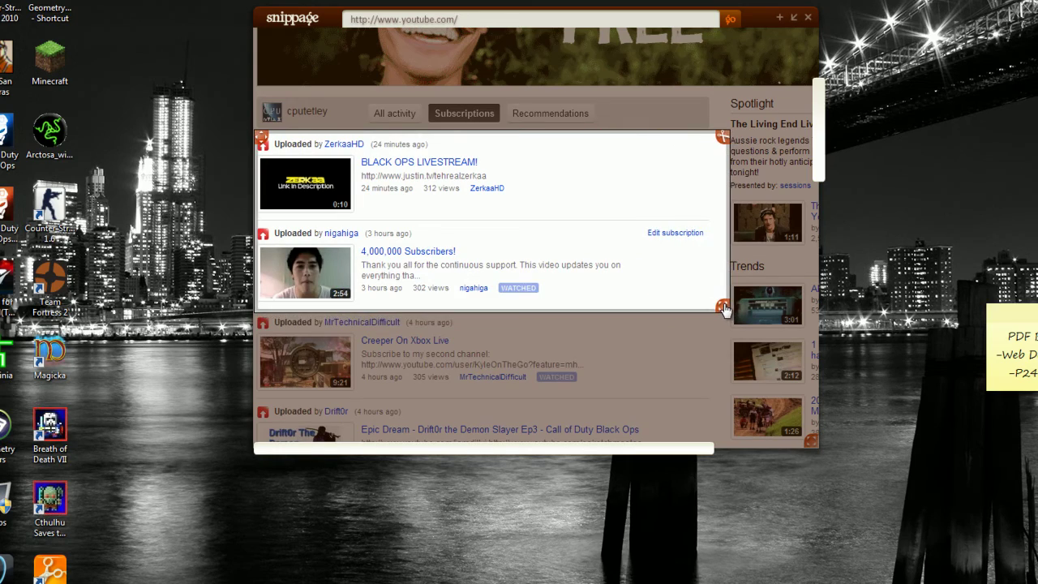
{"action": "left_click", "coordinate": [794, 17]}
Step: Move the subscriptions snip to the top-right corner and set it to refresh every 10m
{"action": "mouse_move", "coordinate": [539, 96]}
{"action": "left_mouse_down"}
{"action": "mouse_move", "coordinate": [672, 65]}
{"action": "mouse_move", "coordinate": [775, 15]}
{"action": "mouse_move", "coordinate": [784, 271]}
{"action": "mouse_move", "coordinate": [816, 65]}
{"action": "mouse_move", "coordinate": [809, 12]}
{"action": "mouse_move", "coordinate": [793, 12]}
{"action": "left_mouse_up"}
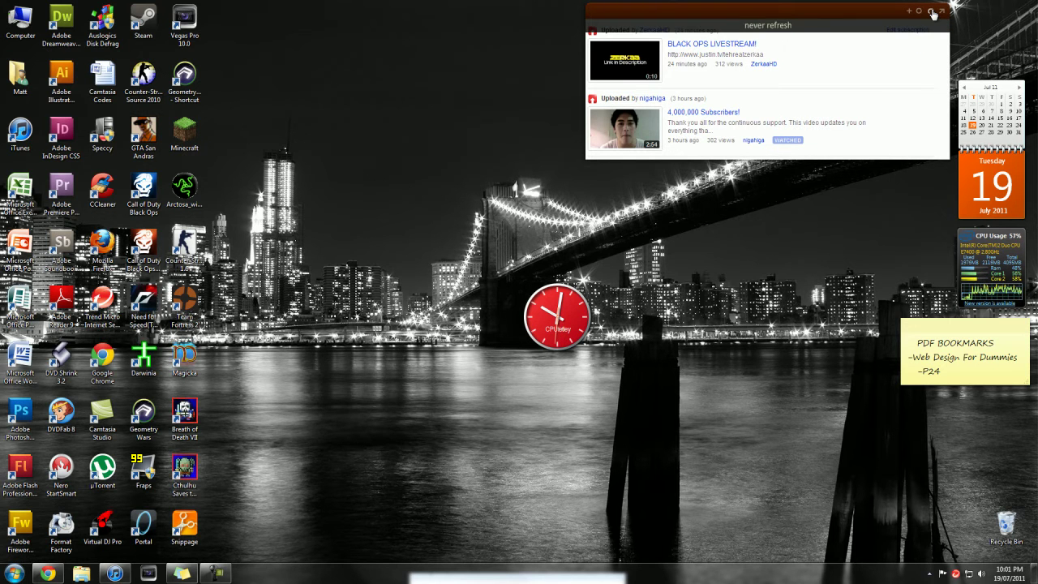
{"action": "left_click", "coordinate": [932, 12]}
{"action": "left_click", "coordinate": [932, 12]}
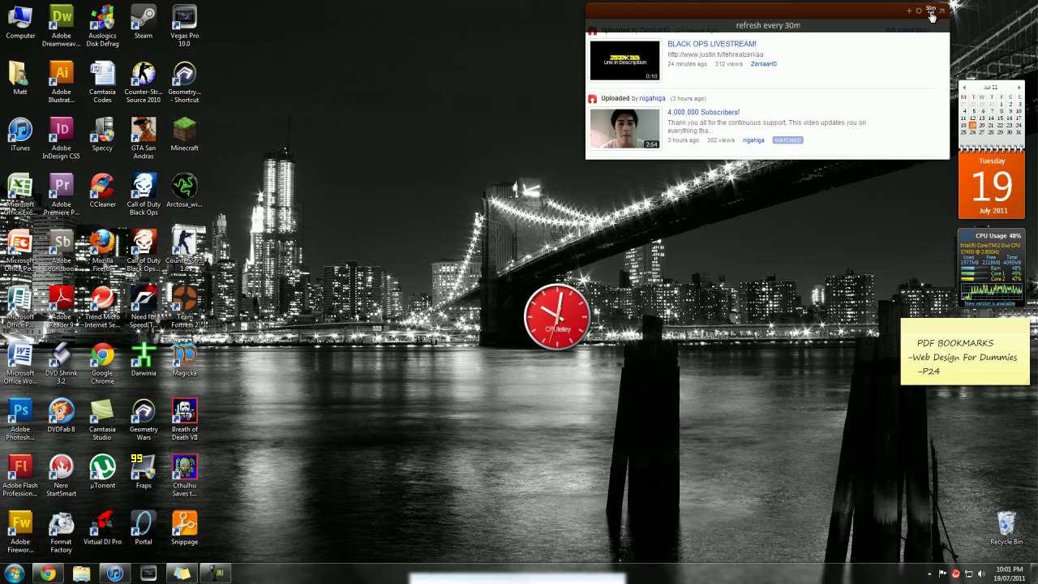
{"action": "left_click", "coordinate": [932, 12]}
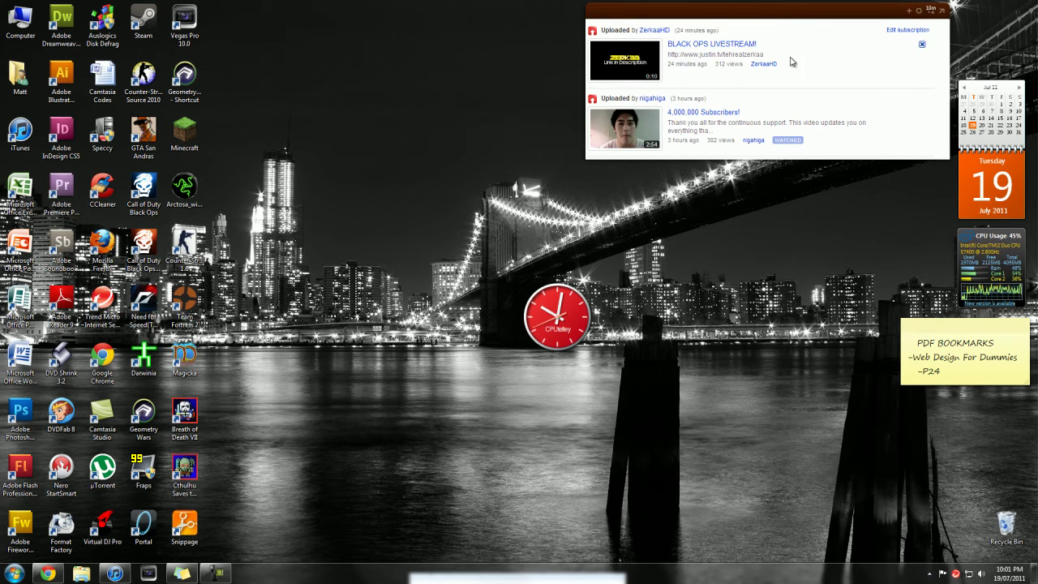
{"action": "left_click_drag", "start_coordinate": [772, 10], "coordinate": [768, 15]}
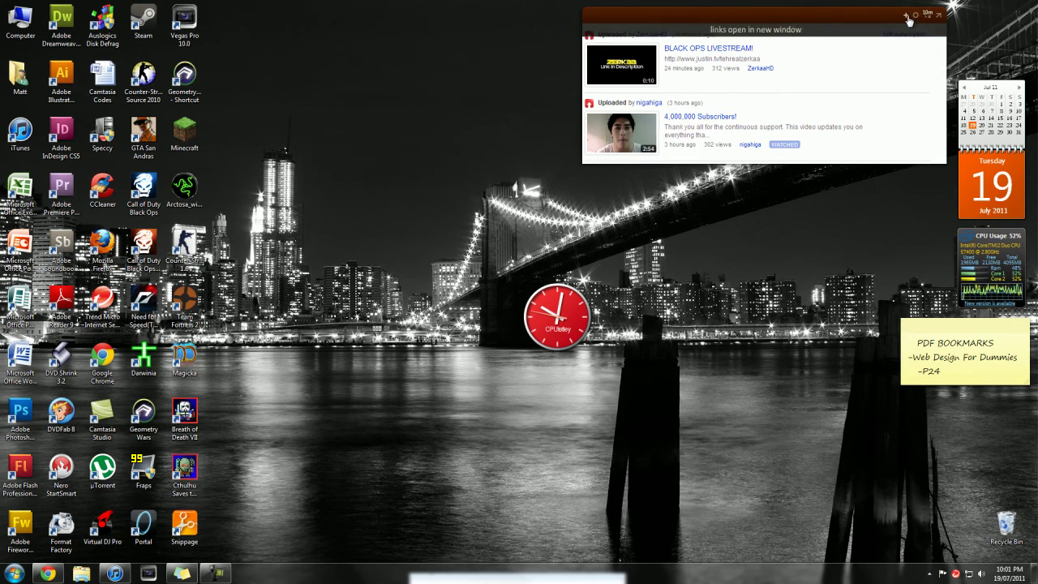
{"action": "left_click", "coordinate": [909, 18]}
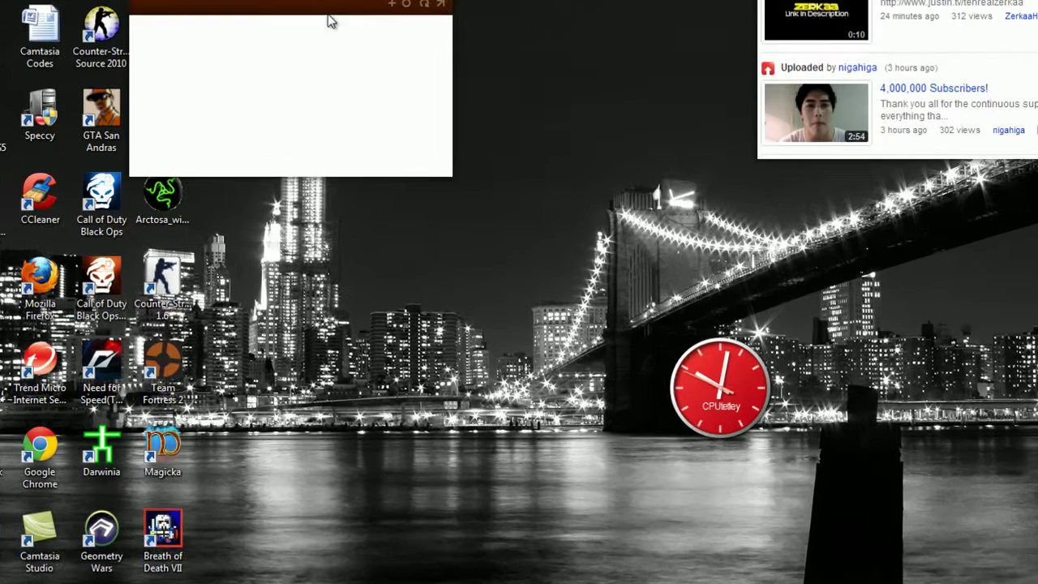
{"action": "left_click_drag", "start_coordinate": [511, 42], "coordinate": [576, 59]}
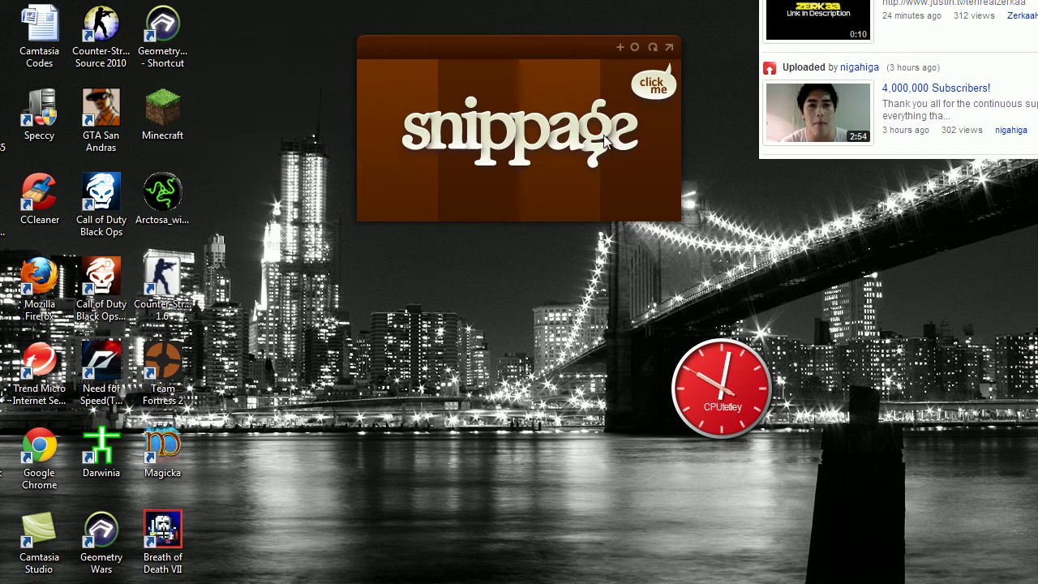
{"action": "left_click", "coordinate": [669, 47]}
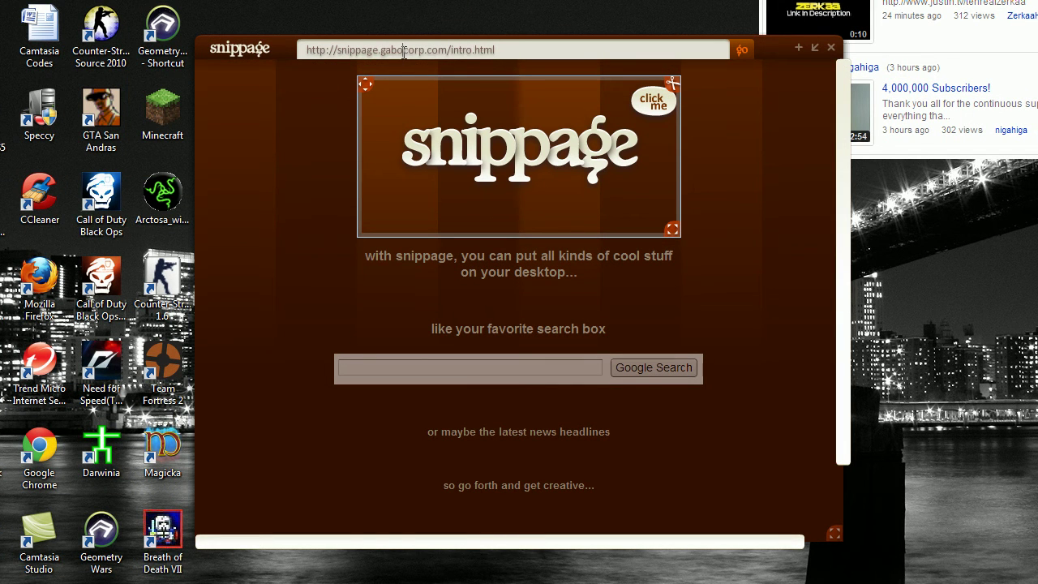
{"action": "left_click", "coordinate": [404, 52]}
{"action": "type", "text": "www.google.com"}
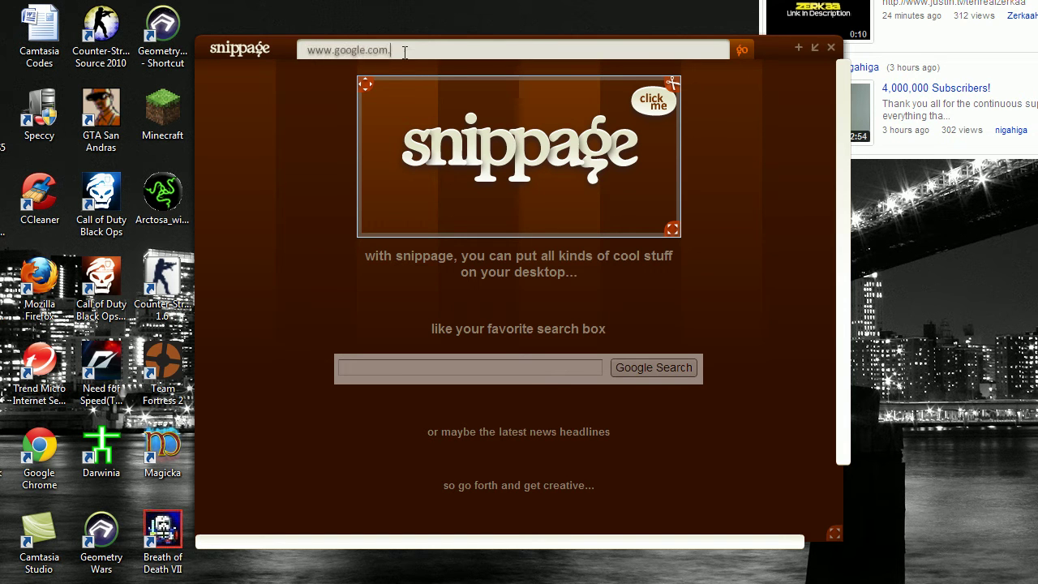
{"action": "key", "text": "Return"}
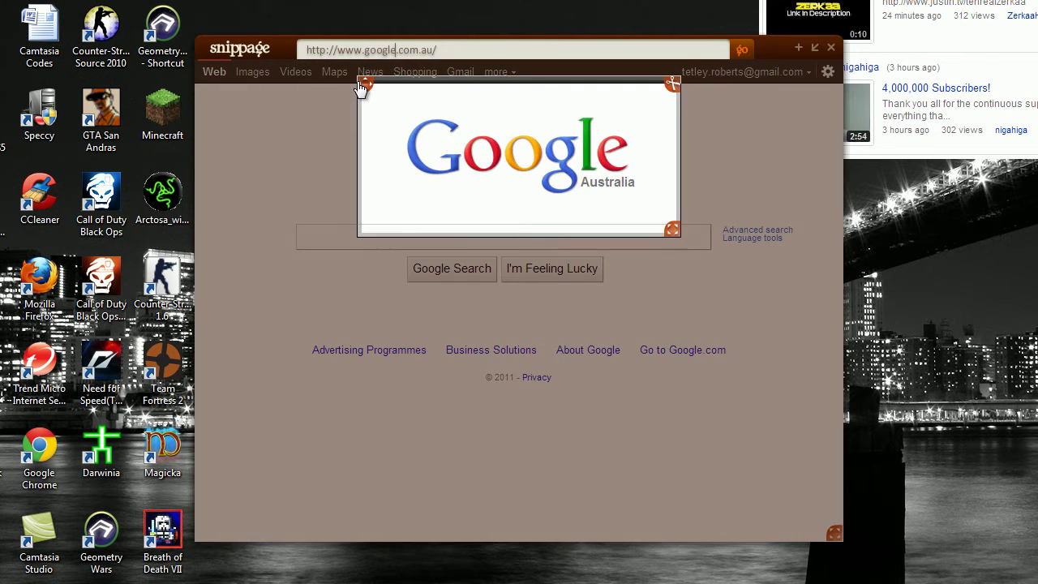
Step: Frame the Google search box and buttons, then start another new snip
{"action": "left_click_drag", "start_coordinate": [361, 88], "coordinate": [295, 226]}
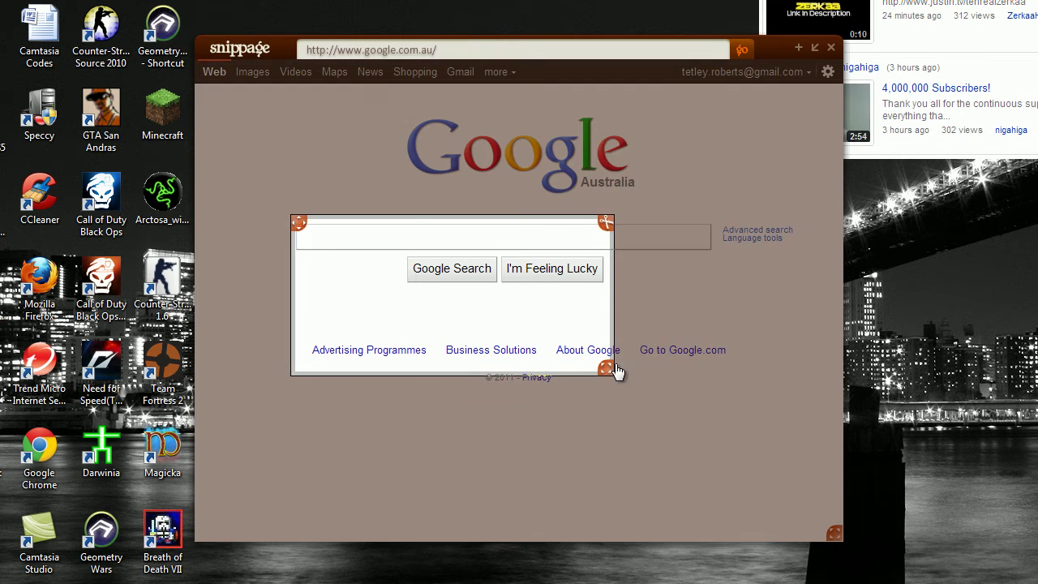
{"action": "left_click_drag", "start_coordinate": [606, 368], "coordinate": [722, 289]}
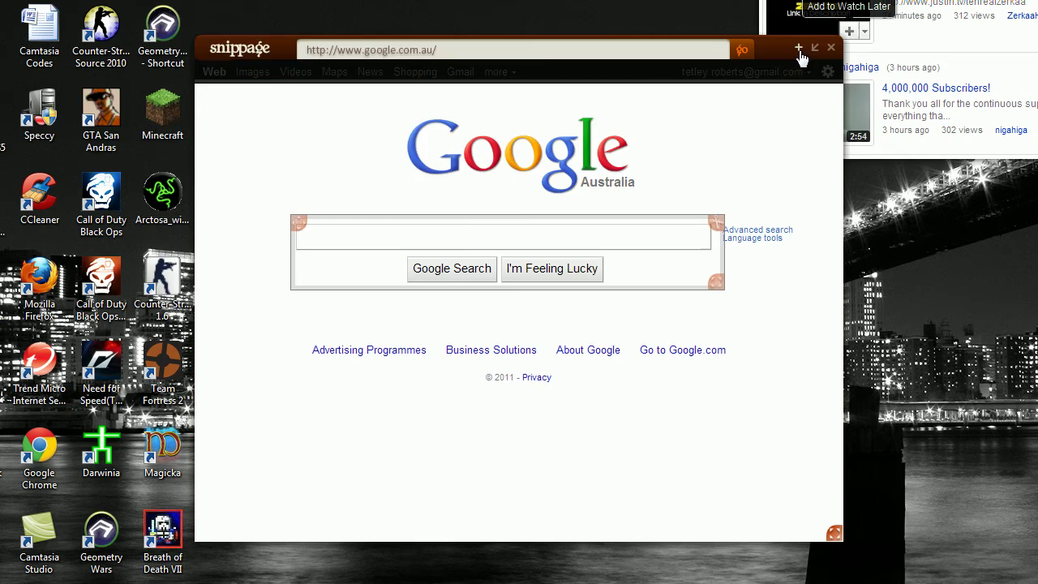
{"action": "left_click", "coordinate": [808, 50]}
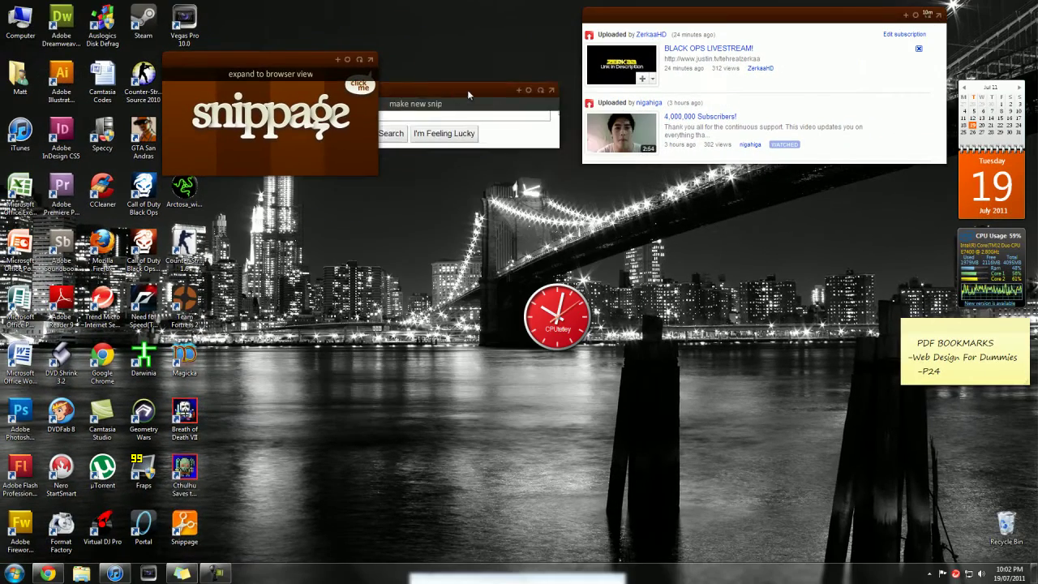
Step: Move the Google snip lower, search 'CPUtetley' from it, then close the results and minimize Chrome
{"action": "left_click_drag", "start_coordinate": [486, 102], "coordinate": [657, 211]}
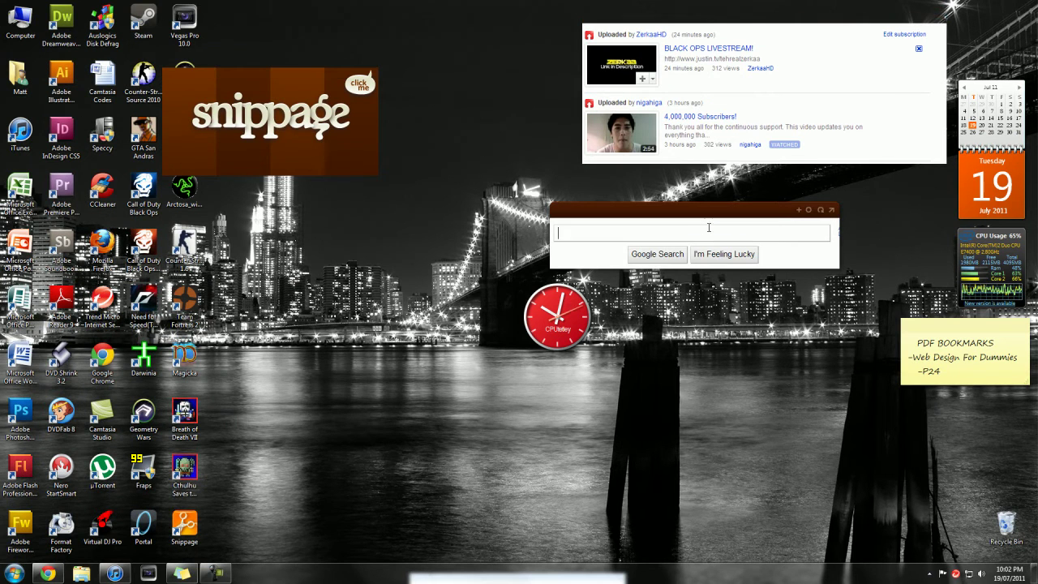
{"action": "type", "text": "CPUtetley"}
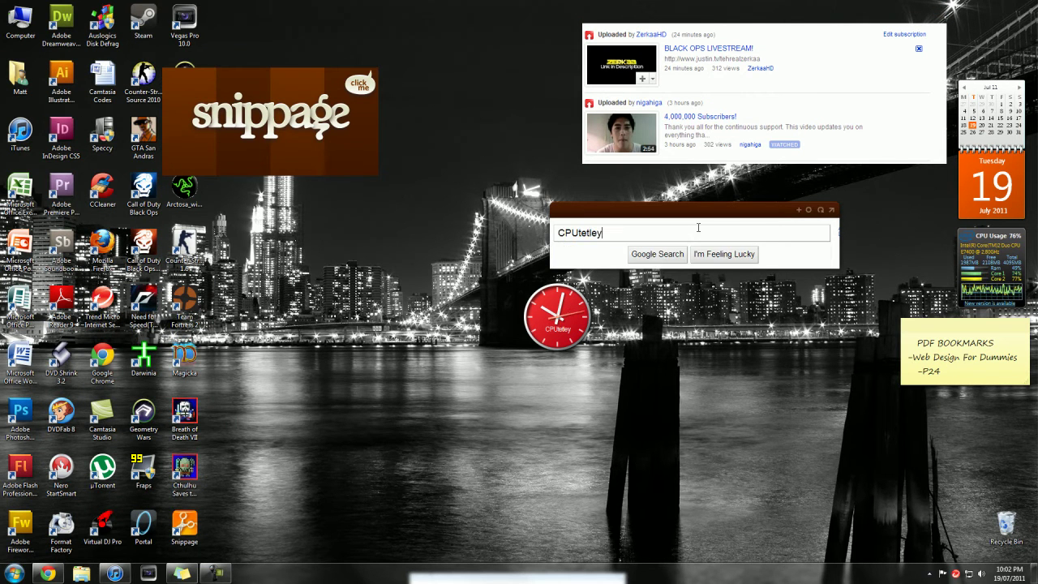
{"action": "key", "text": "Return"}
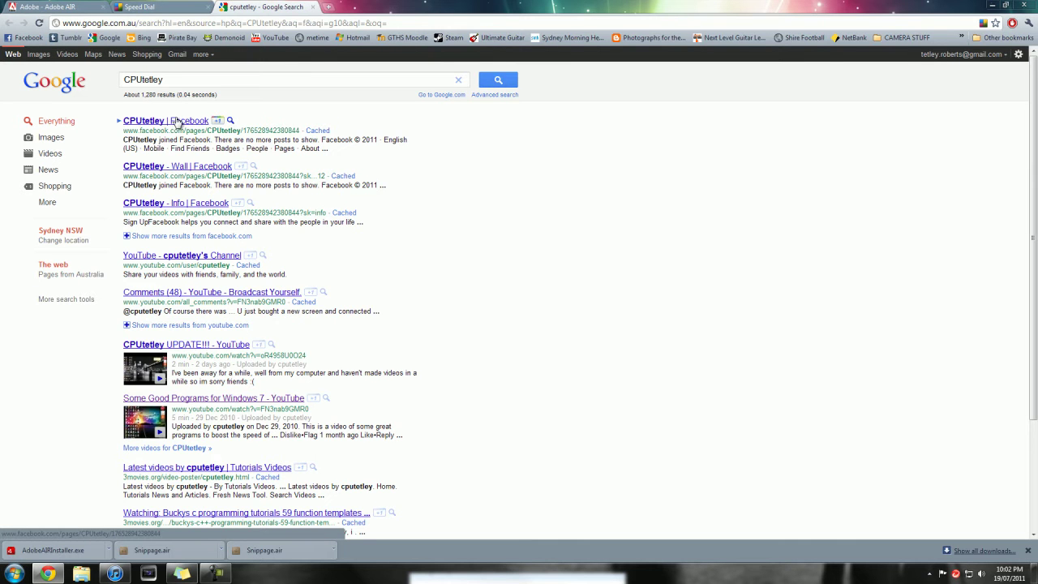
{"action": "left_click_drag", "start_coordinate": [315, 175], "coordinate": [381, 312]}
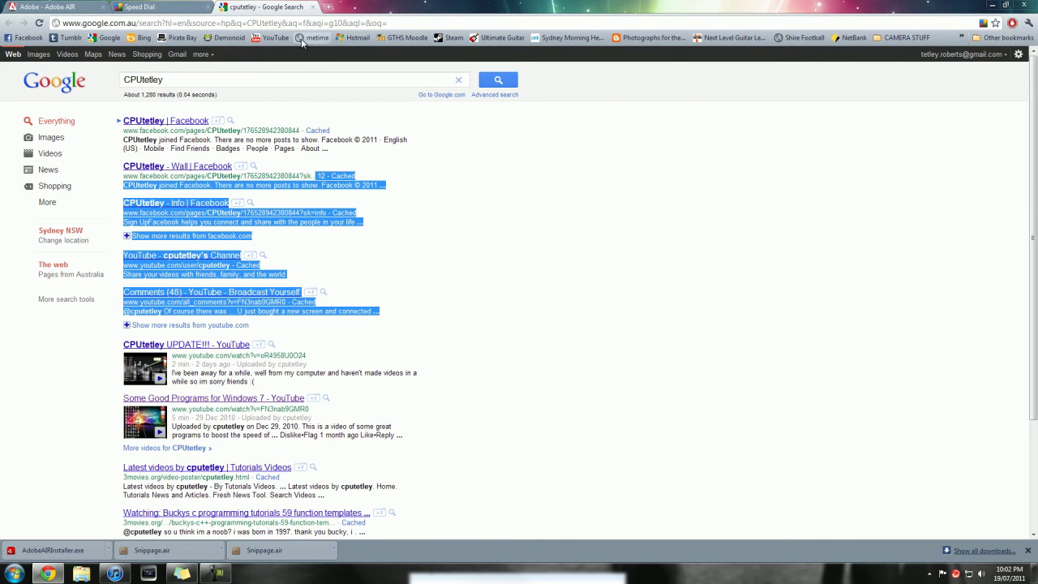
{"action": "left_click", "coordinate": [313, 8]}
{"action": "left_click", "coordinate": [992, 5]}
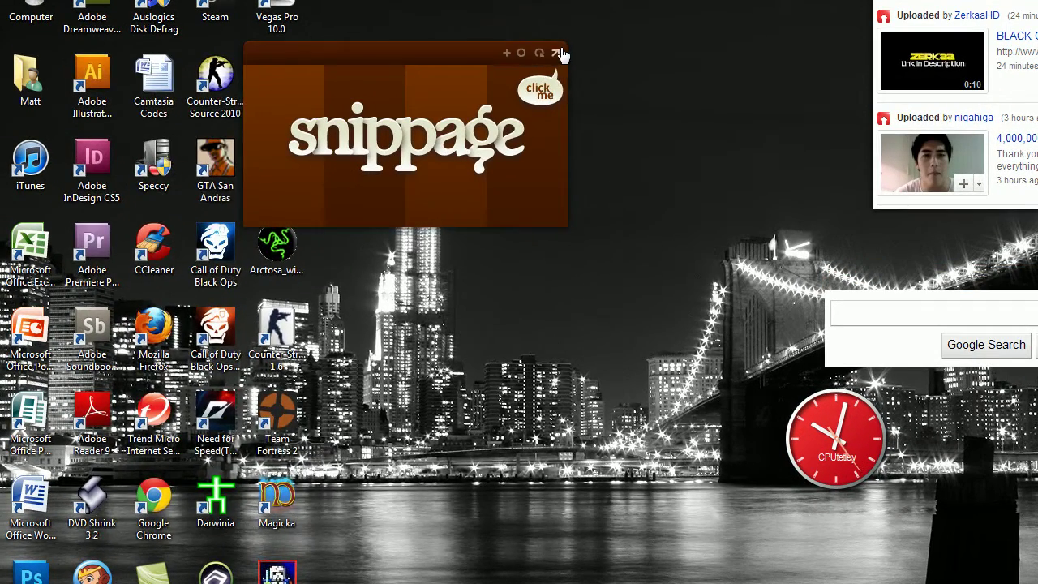
{"action": "left_click", "coordinate": [533, 90]}
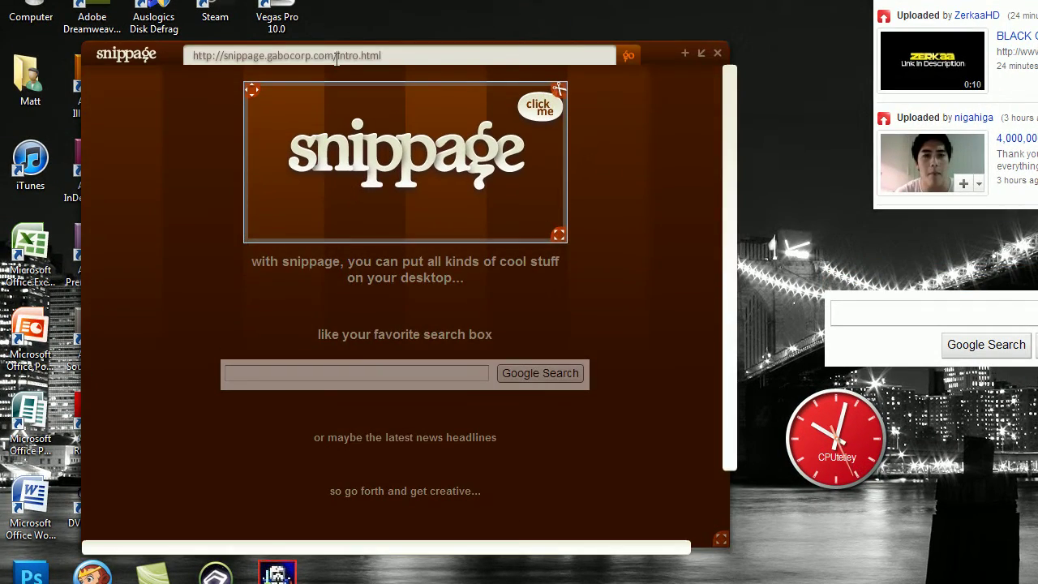
{"action": "left_click", "coordinate": [335, 58]}
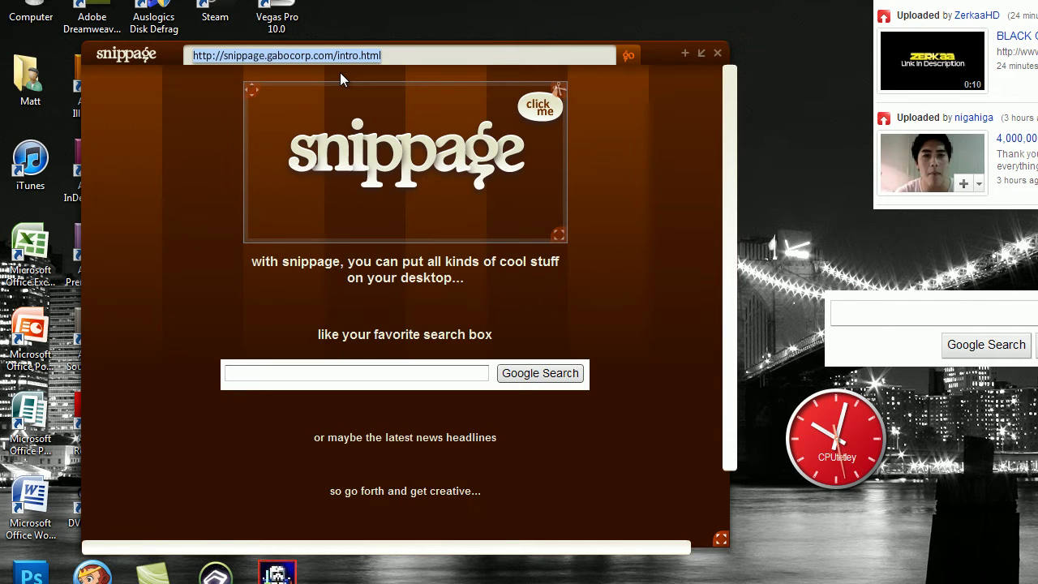
{"action": "type", "text": "ww"}
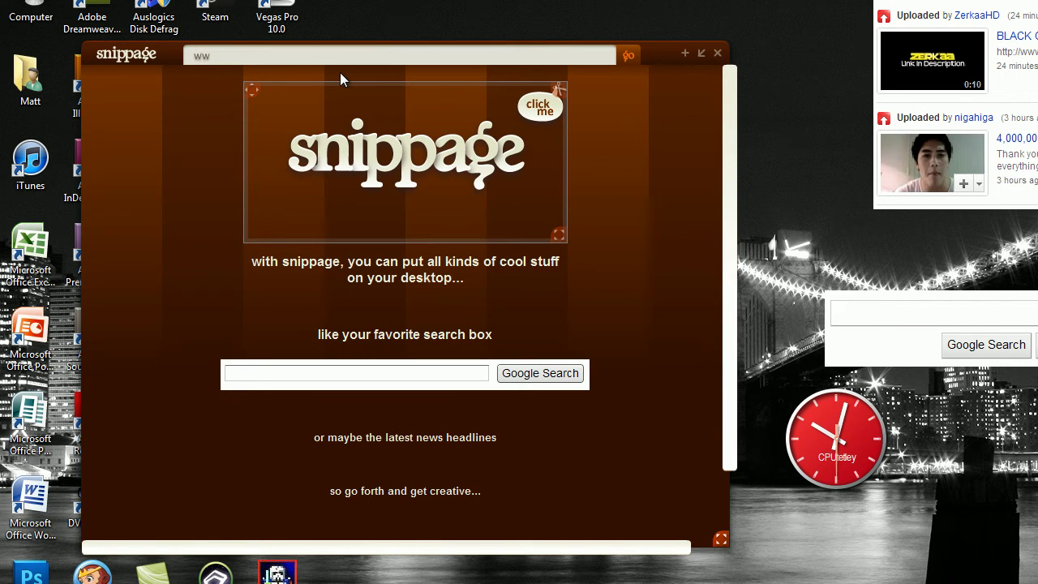
{"action": "type", "text": "w.hotmai"}
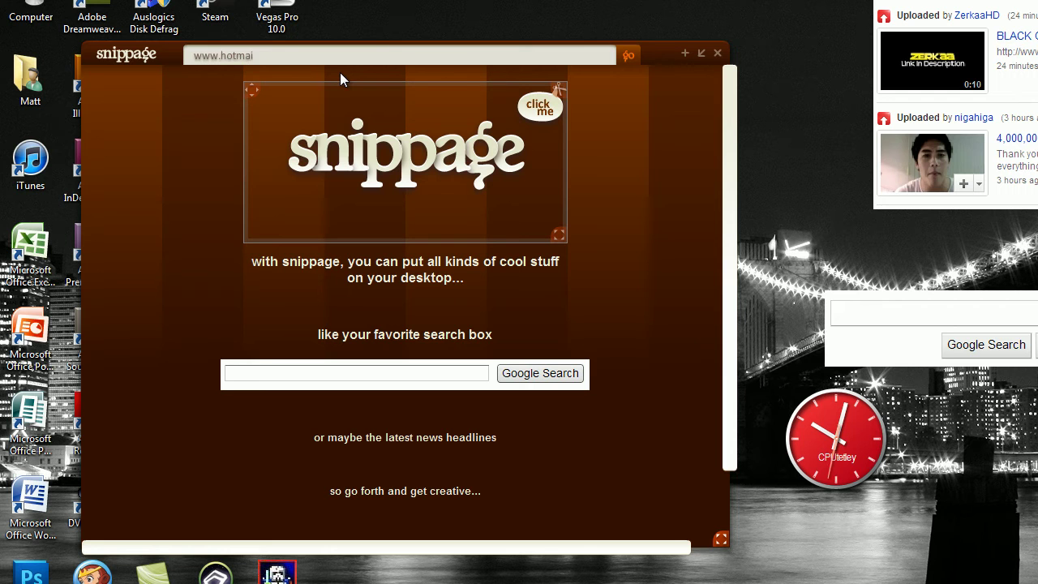
{"action": "type", "text": "l.com"}
{"action": "key", "text": "Return"}
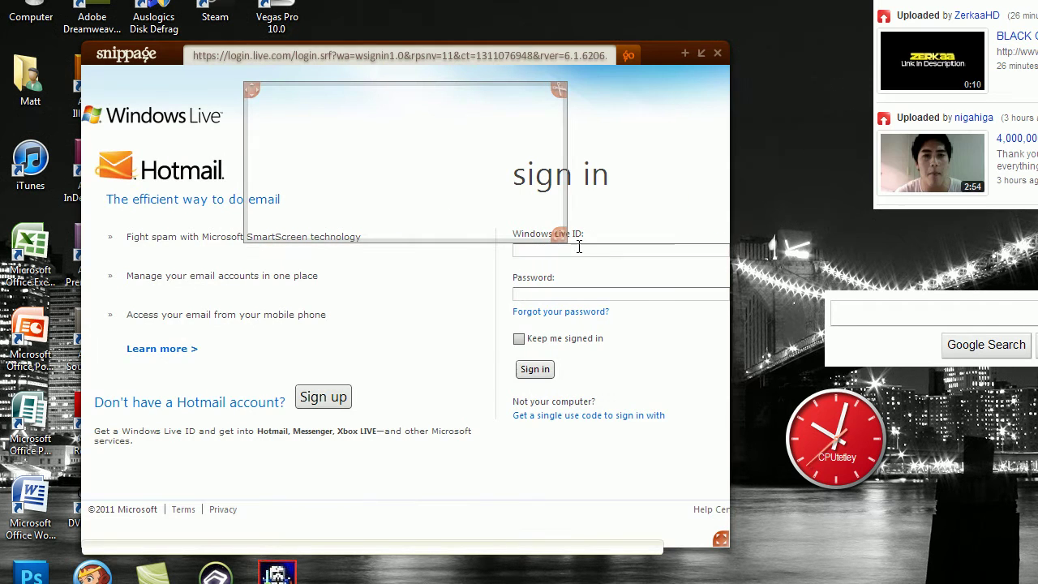
{"action": "left_click", "coordinate": [577, 249]}
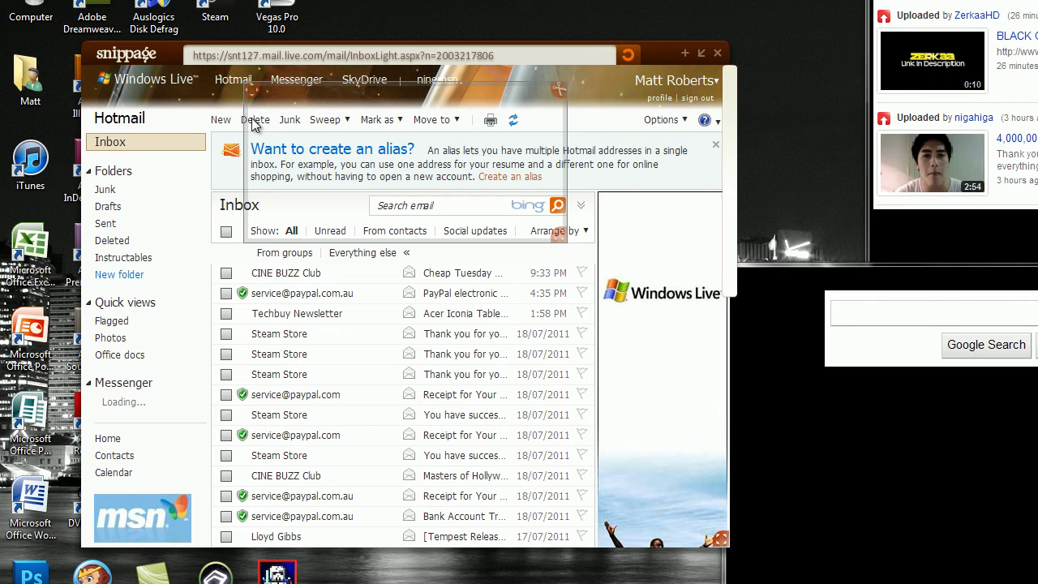
Step: Frame the top five Hotmail inbox rows and shrink the snip to that region
{"action": "left_click", "coordinate": [249, 96]}
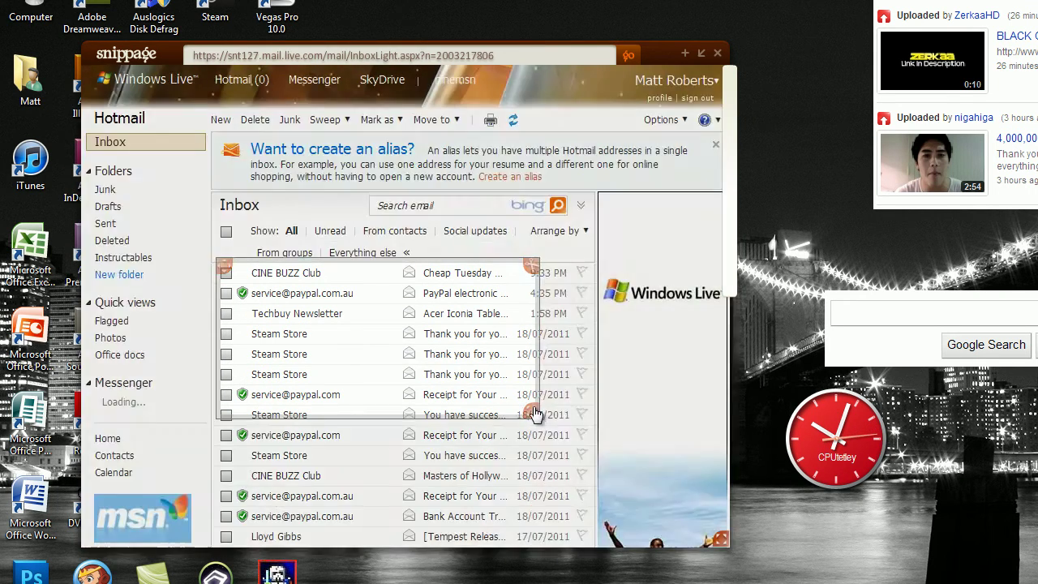
{"action": "left_click_drag", "start_coordinate": [536, 412], "coordinate": [597, 365]}
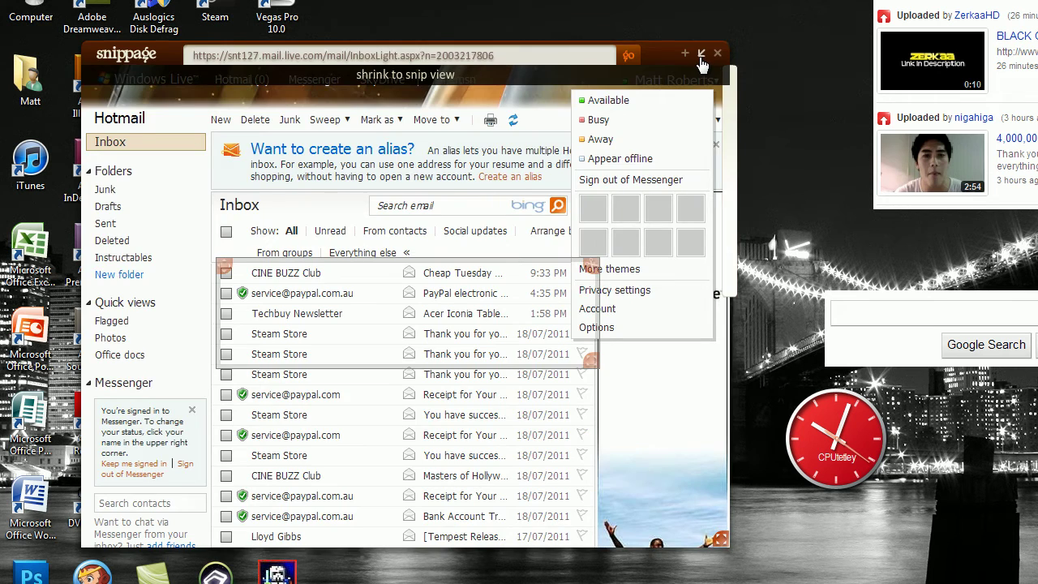
{"action": "left_click", "coordinate": [701, 56]}
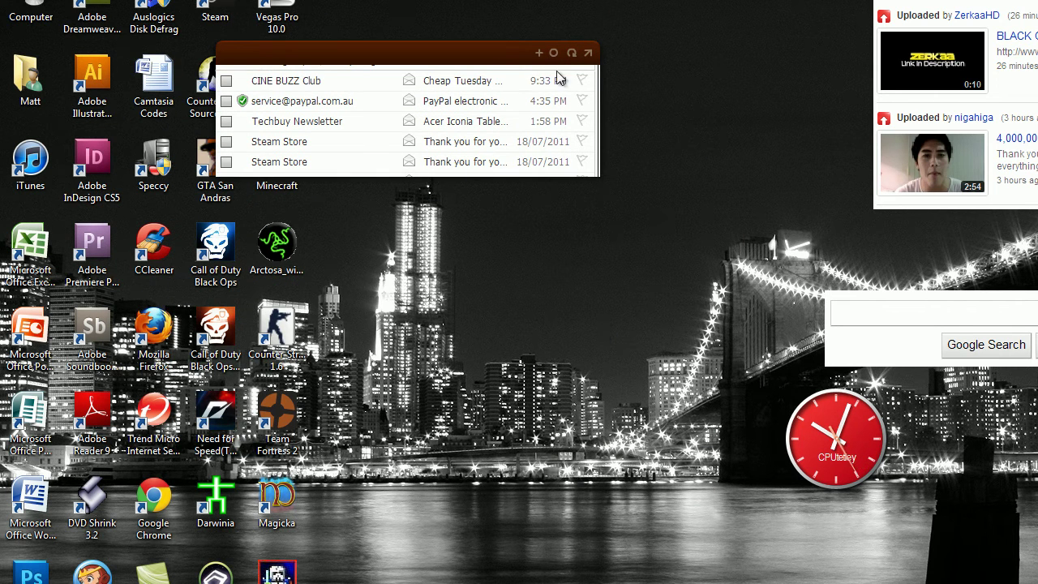
Step: Set the Hotmail snip to refresh every 10 minutes and move the Google snip up and left
{"action": "left_click", "coordinate": [572, 52]}
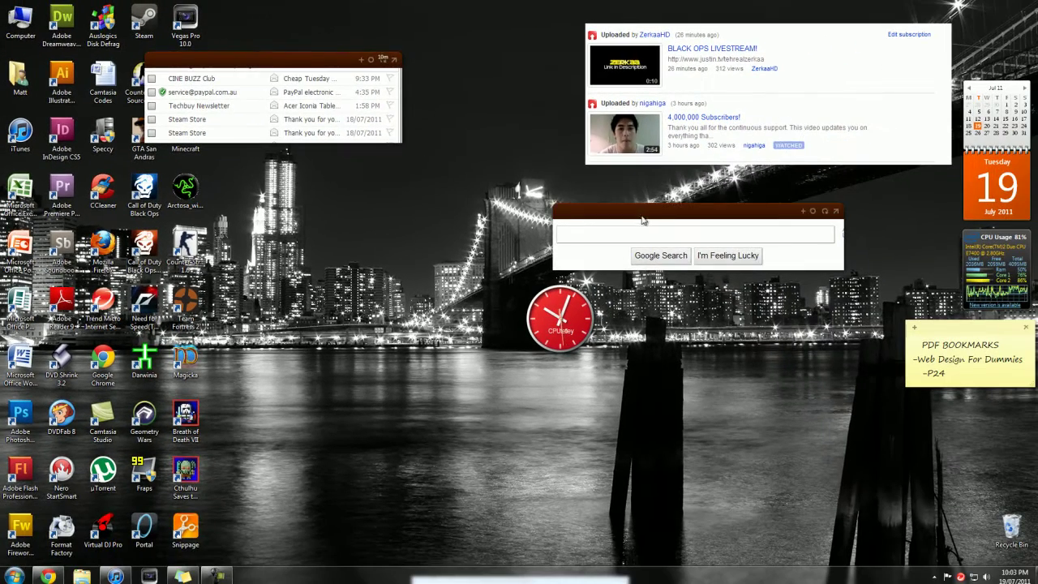
{"action": "mouse_move", "coordinate": [639, 217]}
{"action": "left_mouse_down"}
{"action": "mouse_move", "coordinate": [452, 151]}
{"action": "mouse_move", "coordinate": [358, 185]}
{"action": "left_mouse_up"}
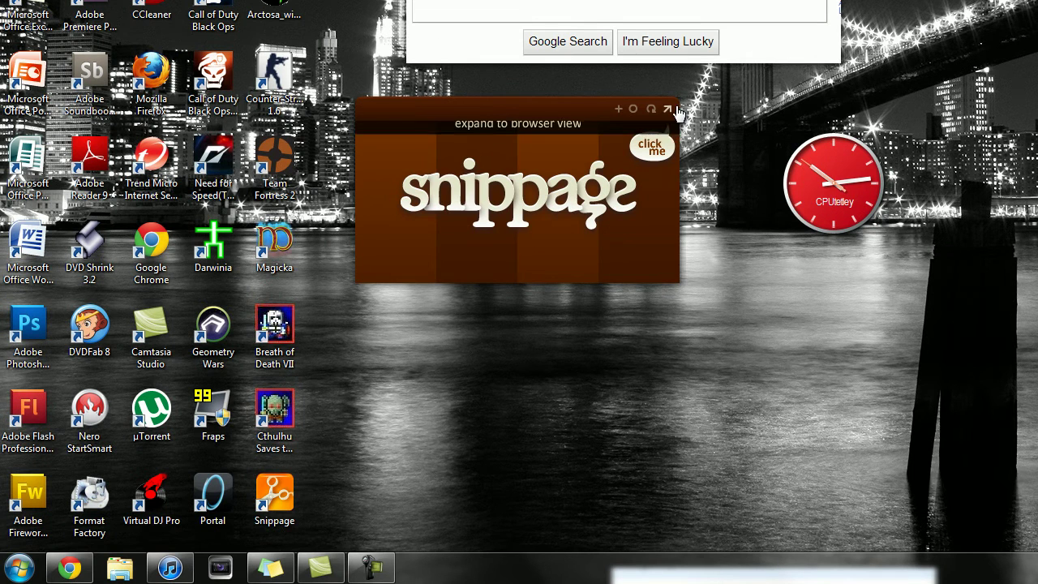
{"action": "left_click", "coordinate": [673, 112]}
{"action": "left_click", "coordinate": [528, 116]}
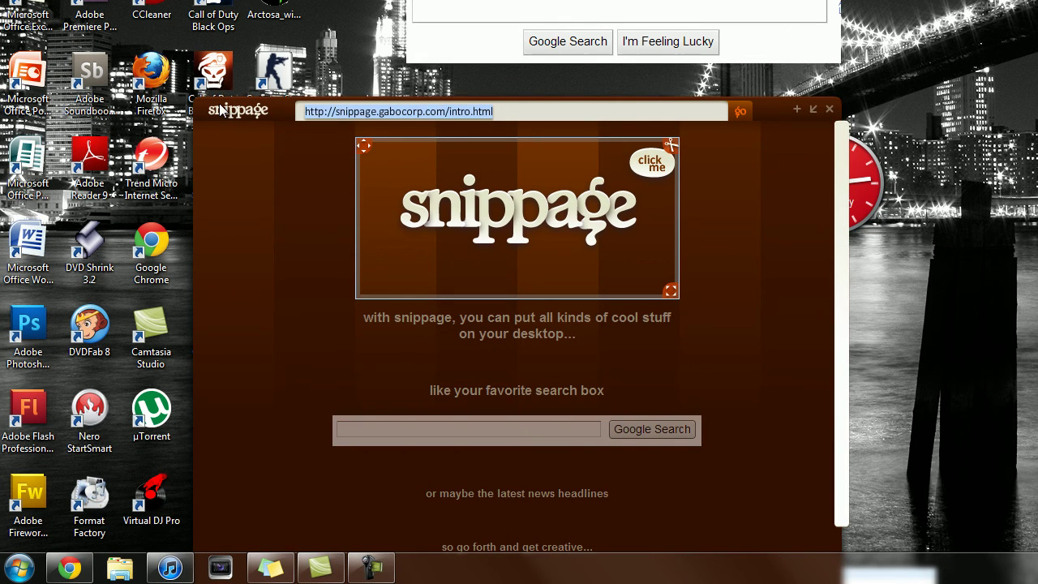
{"action": "type", "text": "www.facebook.com"}
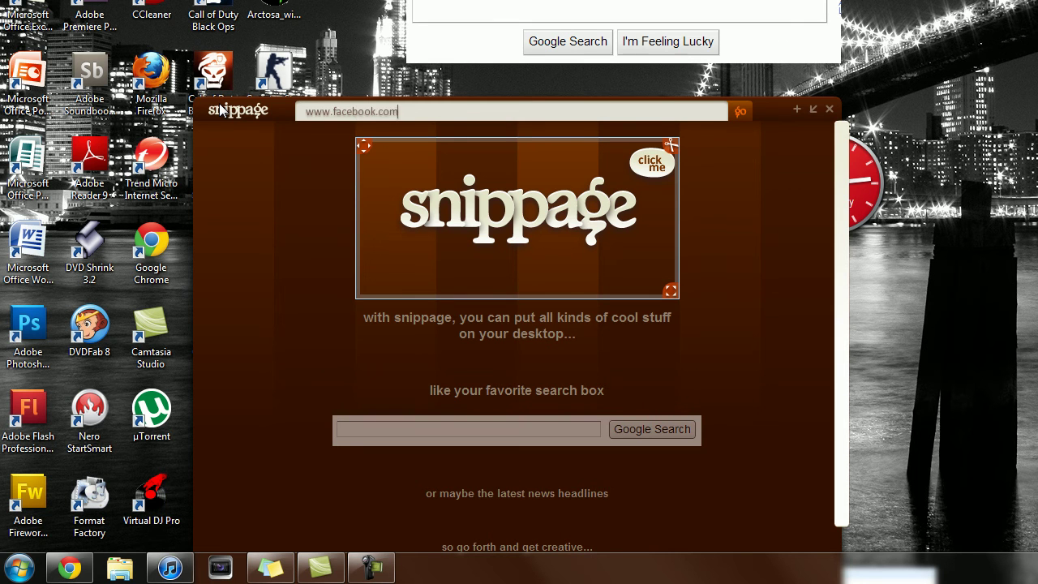
{"action": "key", "text": "Return"}
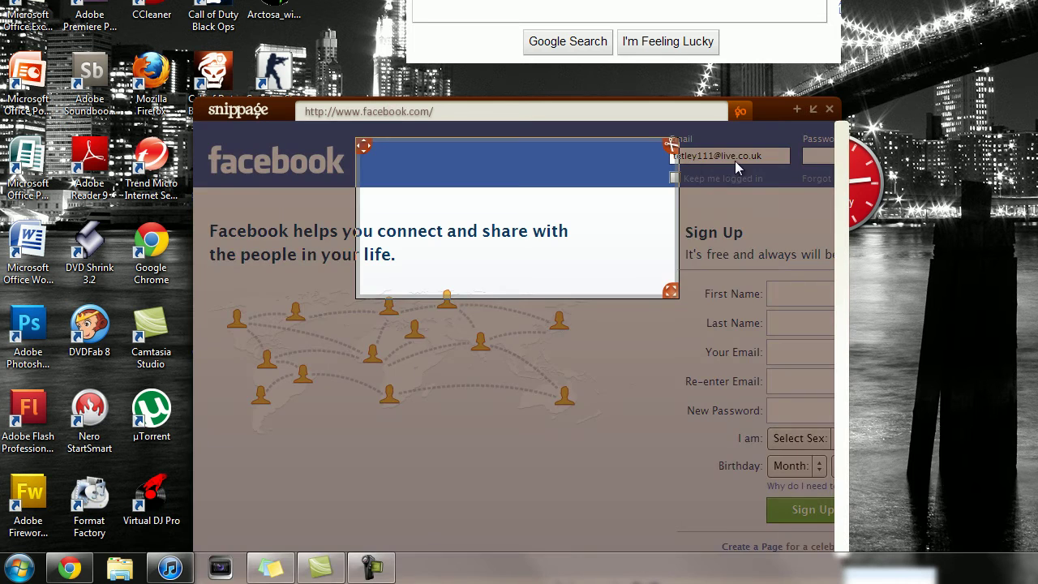
{"action": "key", "text": "Return"}
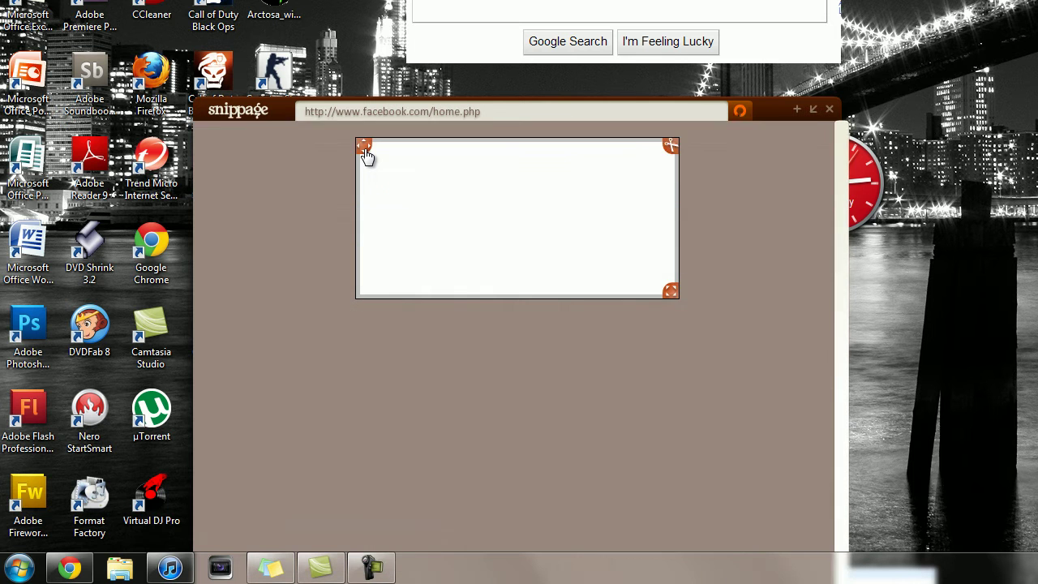
Step: Frame just the Facebook logo and notification icons bar, shrink it to a snip, and refresh it
{"action": "left_click_drag", "start_coordinate": [364, 146], "coordinate": [281, 143]}
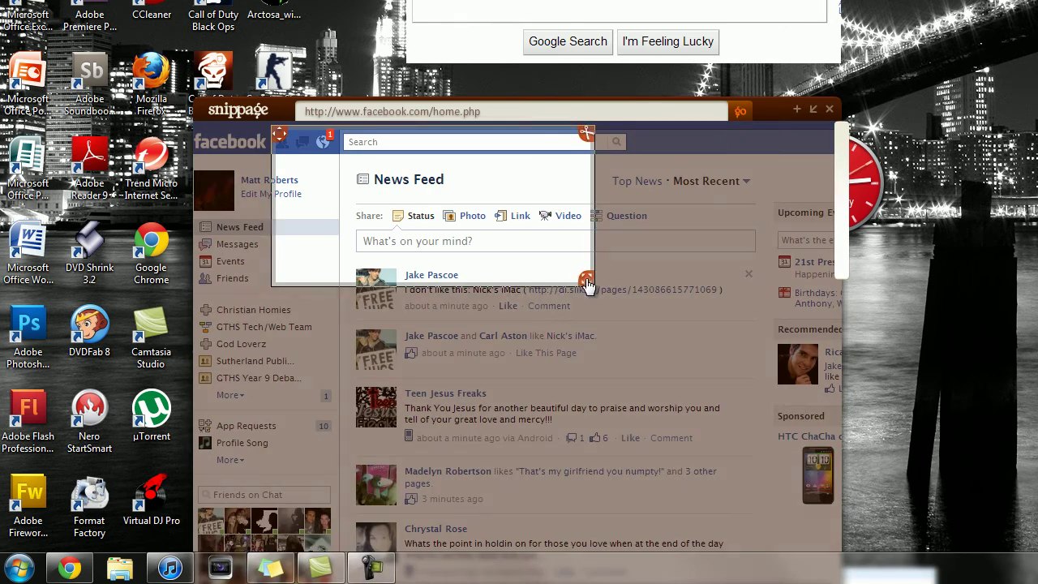
{"action": "mouse_move", "coordinate": [587, 281]}
{"action": "left_mouse_down"}
{"action": "mouse_move", "coordinate": [282, 132]}
{"action": "mouse_move", "coordinate": [203, 132]}
{"action": "left_mouse_up"}
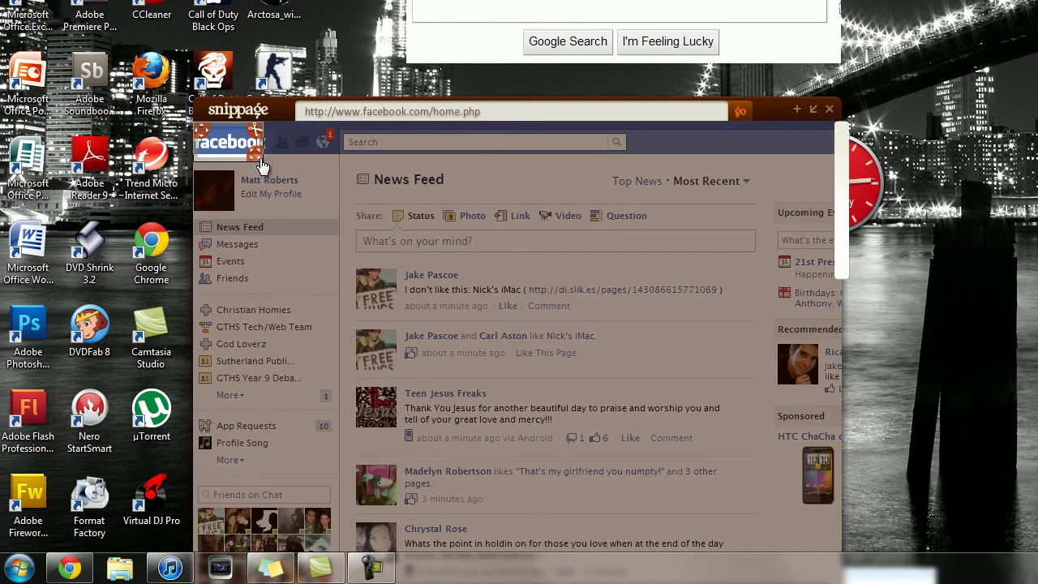
{"action": "left_click_drag", "start_coordinate": [261, 165], "coordinate": [341, 160]}
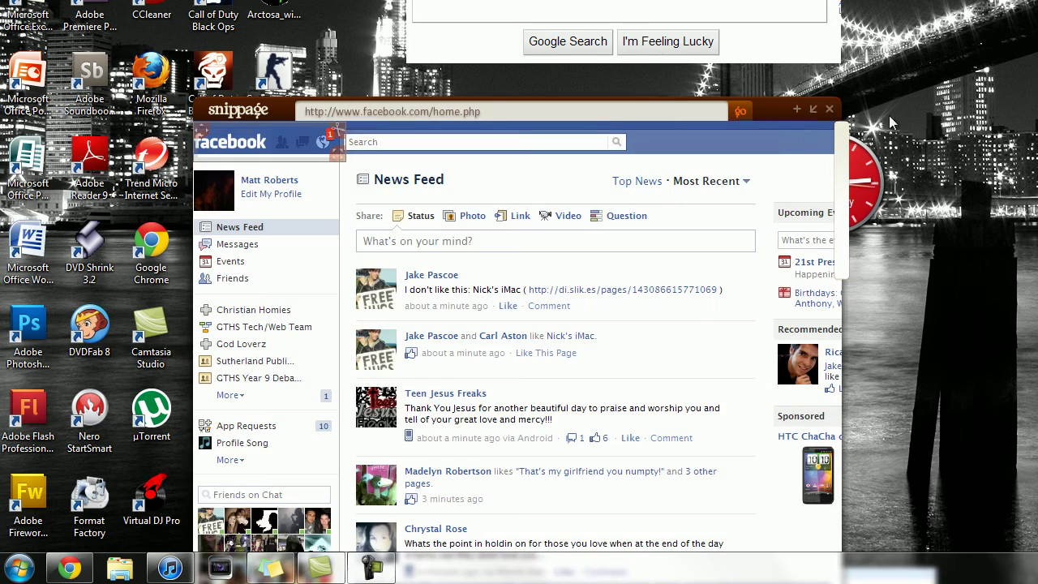
{"action": "left_click", "coordinate": [814, 112]}
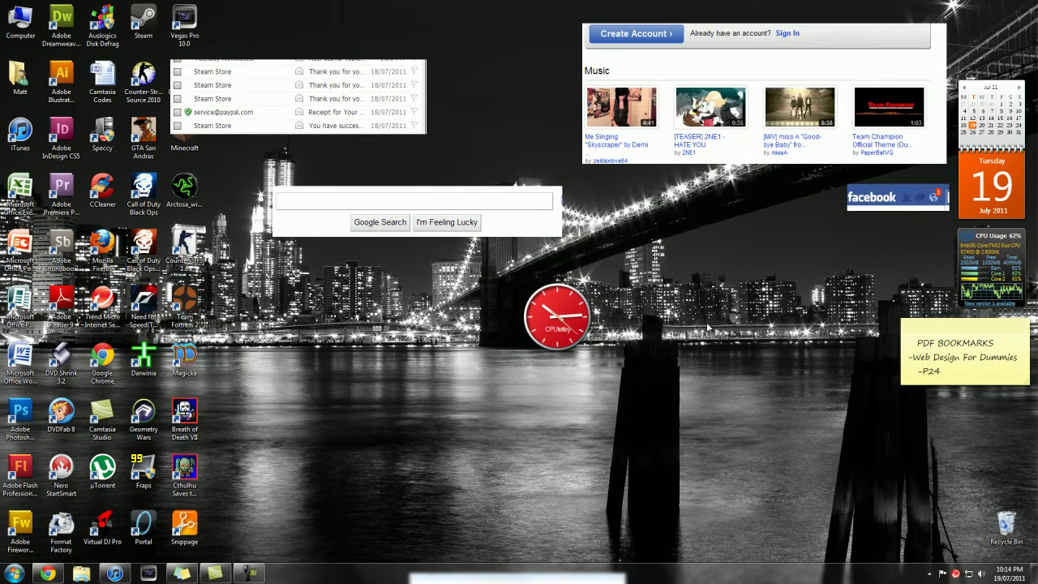
{"action": "mouse_move", "coordinate": [898, 197]}
{"action": "left_click", "coordinate": [930, 179]}
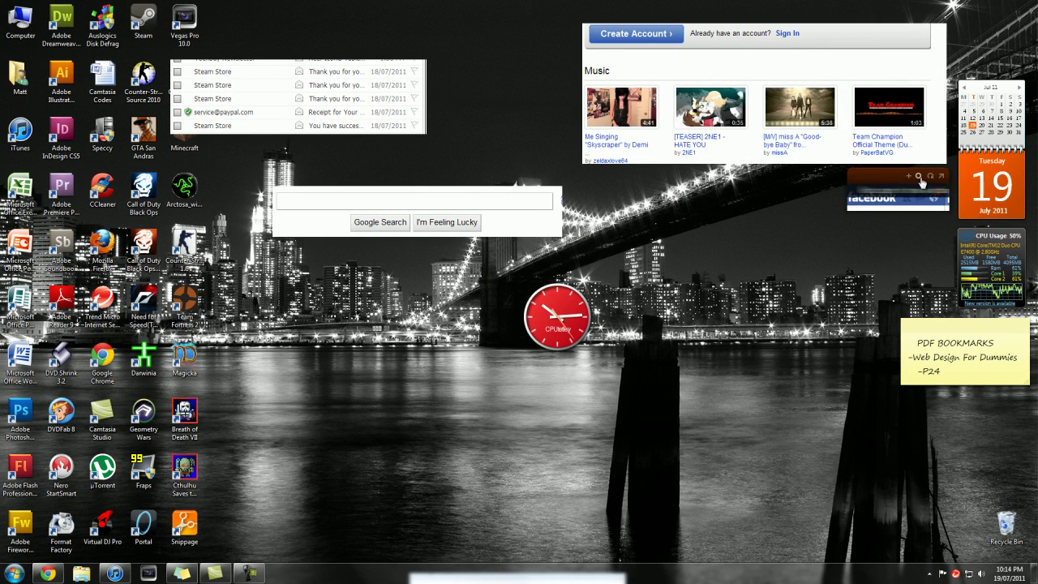